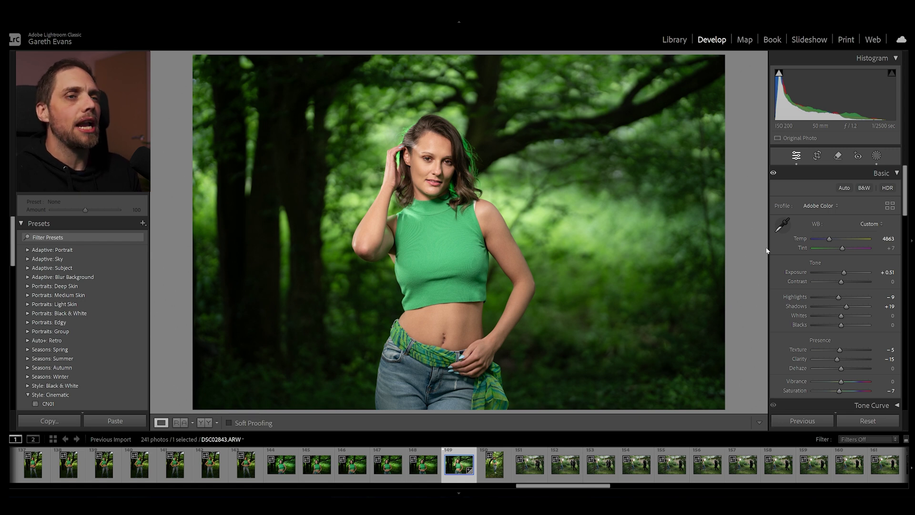
- Scroll the Develop panels down to the portrait's Calibration section, with every primary still at 0
scroll(799, 206, down, 10)
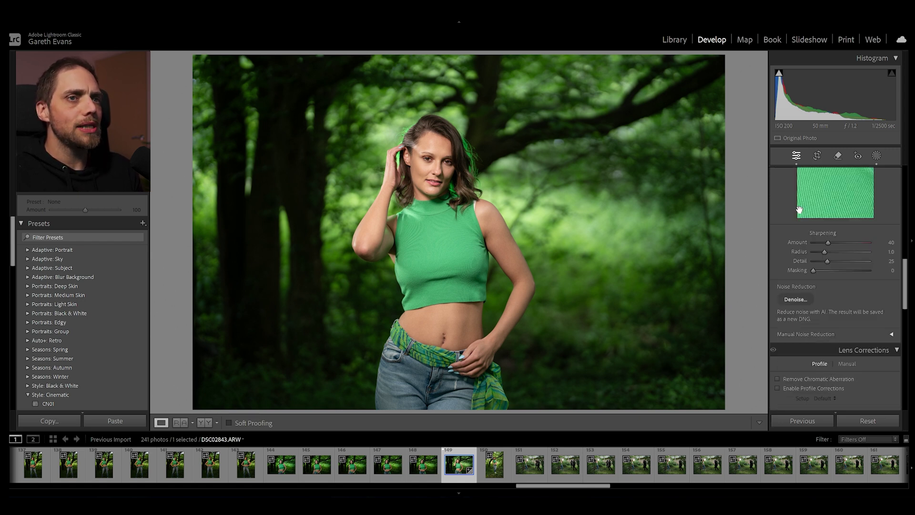
scroll(800, 211, down, 12)
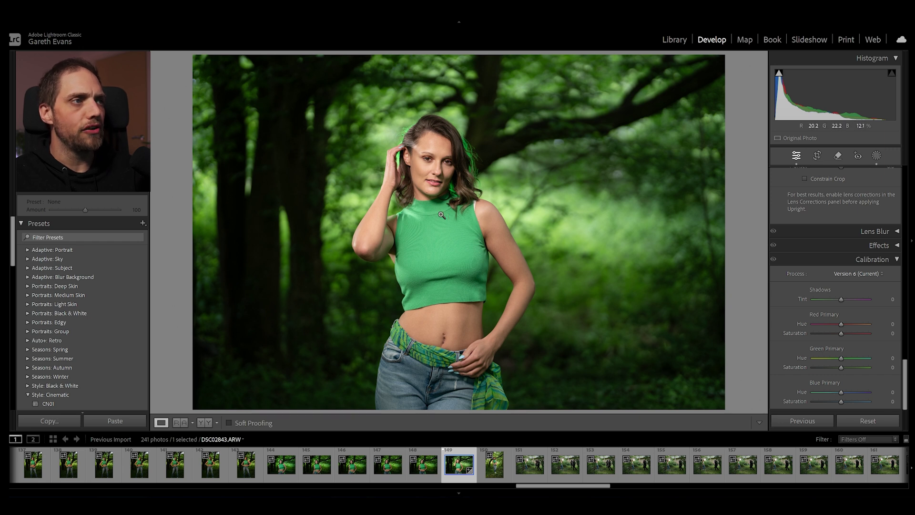
click(464, 221)
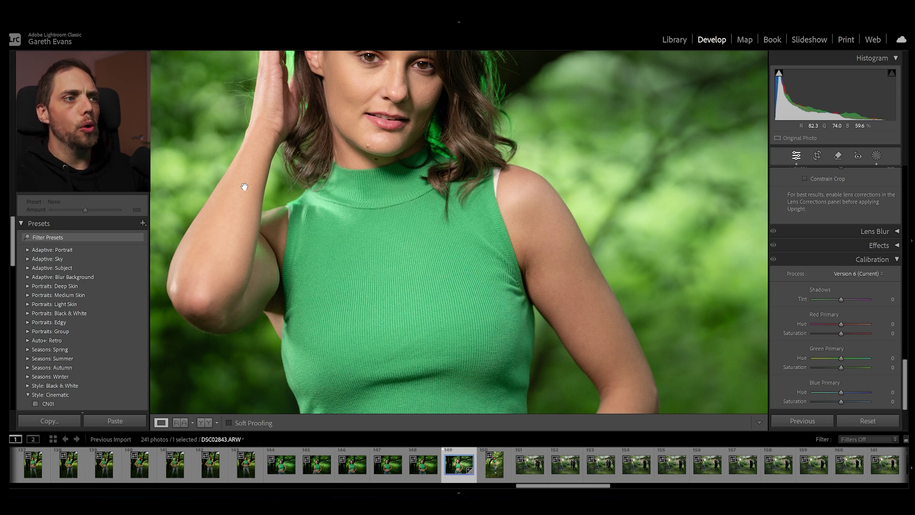
click(545, 215)
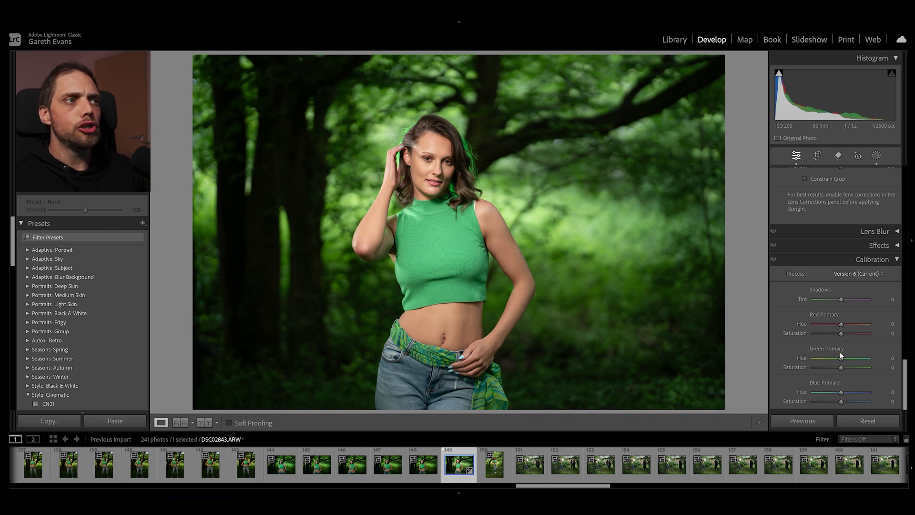
click(841, 358)
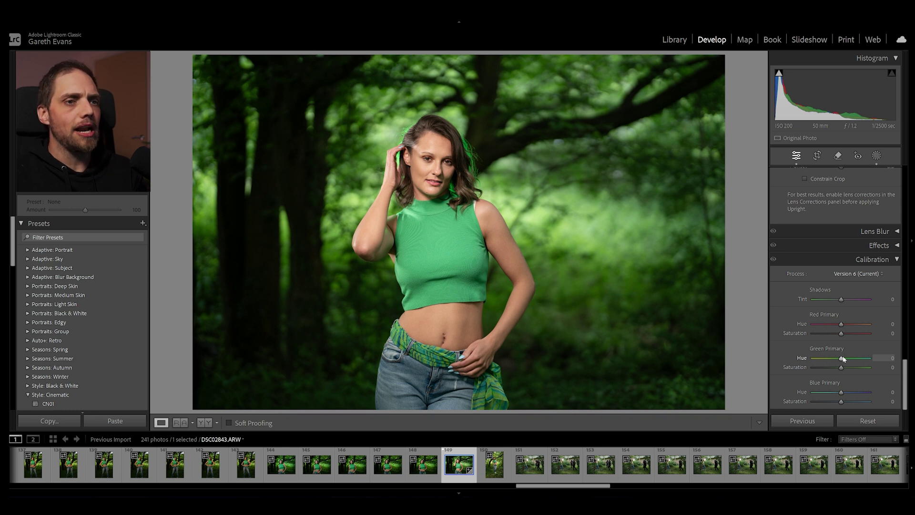
drag(840, 361, 807, 367)
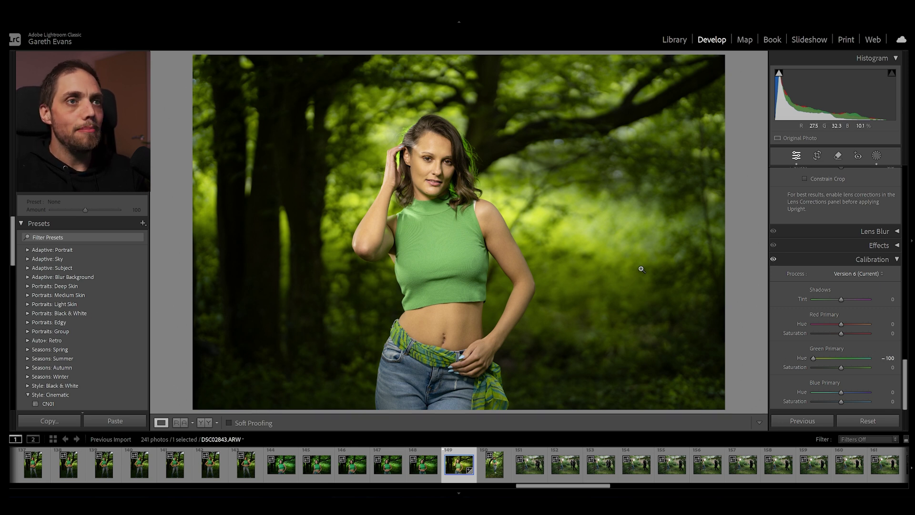
drag(814, 359, 880, 366)
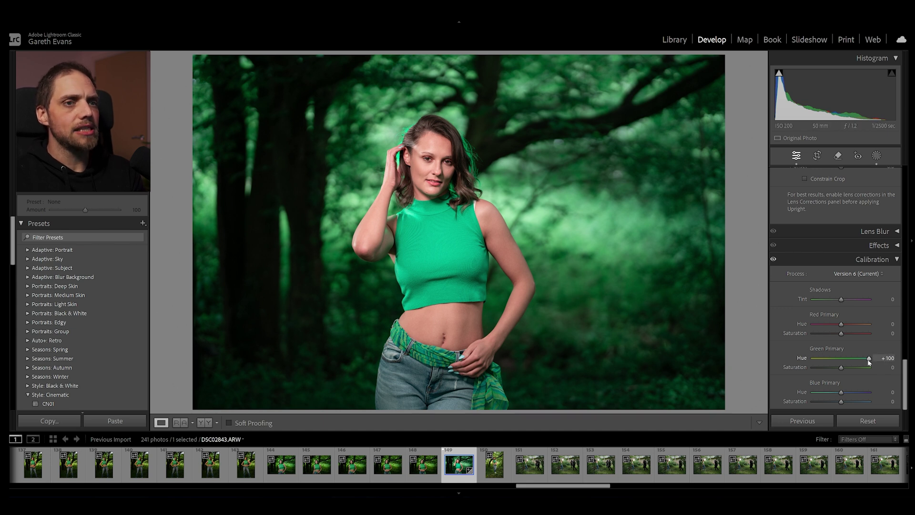
drag(868, 357, 841, 359)
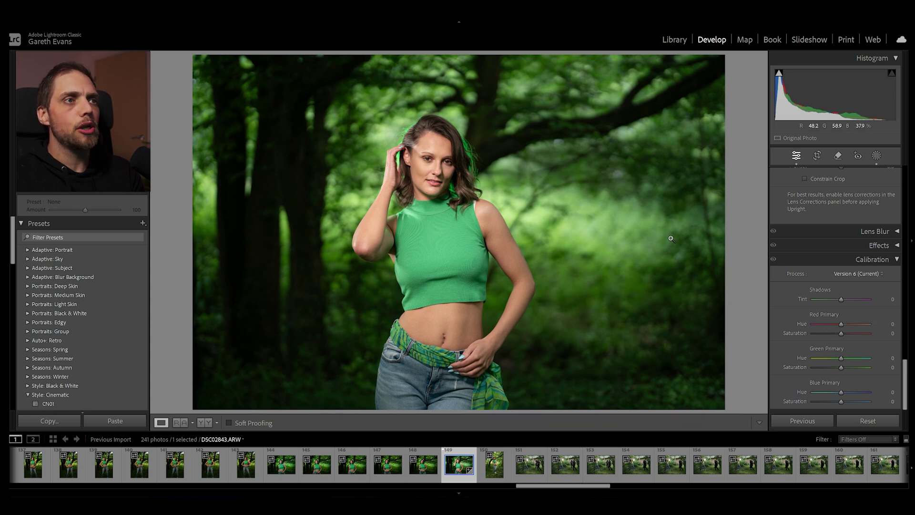
- Preview Red Primary Hue at -100 and +100, reset it to 0, then set Blue Primary Hue to +100
drag(842, 325, 810, 329)
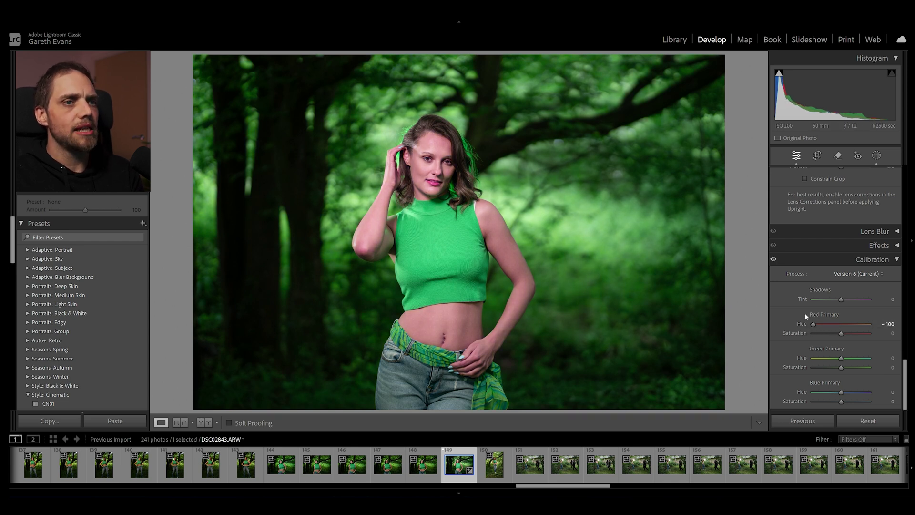
drag(814, 328, 882, 333)
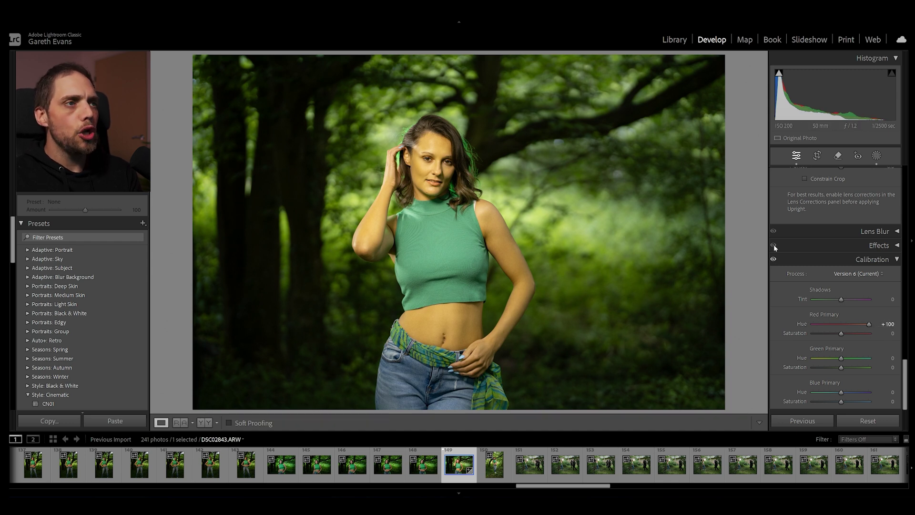
double_click(869, 324)
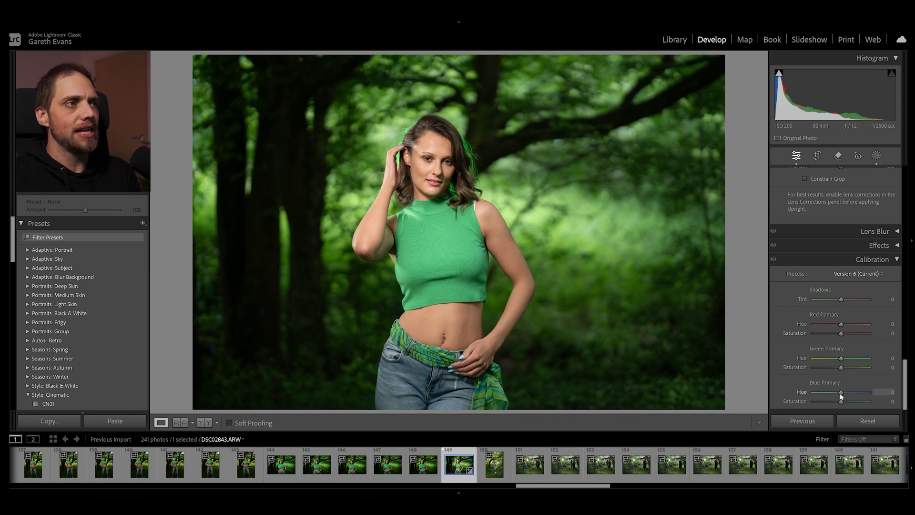
drag(841, 394, 802, 391)
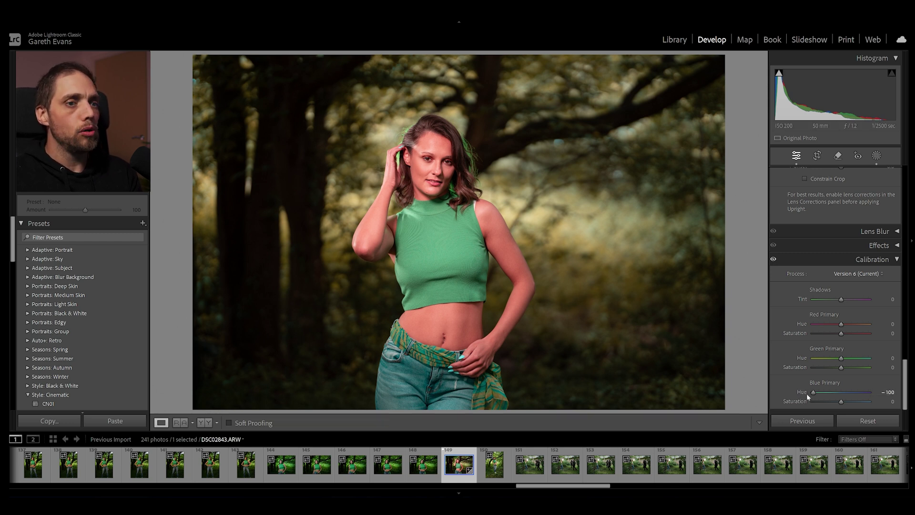
drag(813, 393, 893, 402)
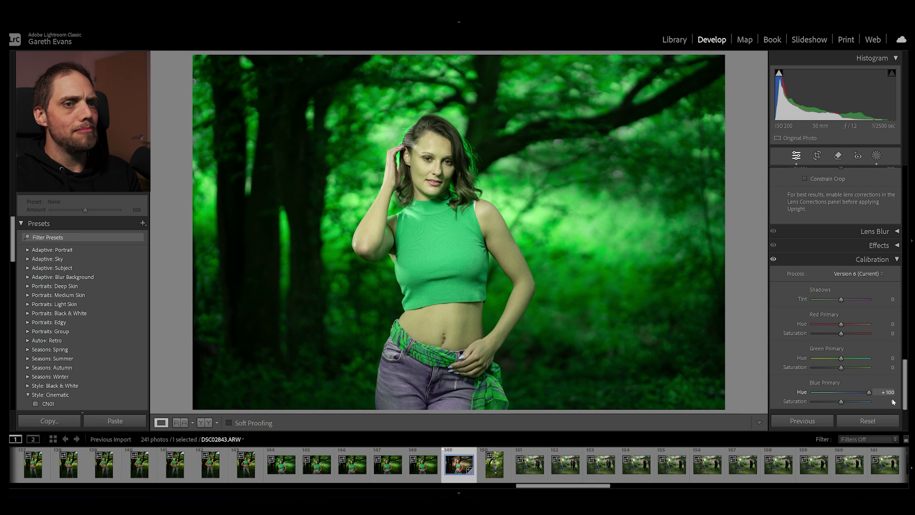
- Reset blue, then fine-tune Calibration hues to Red -15, Green -56 and Blue -14
double_click(868, 392)
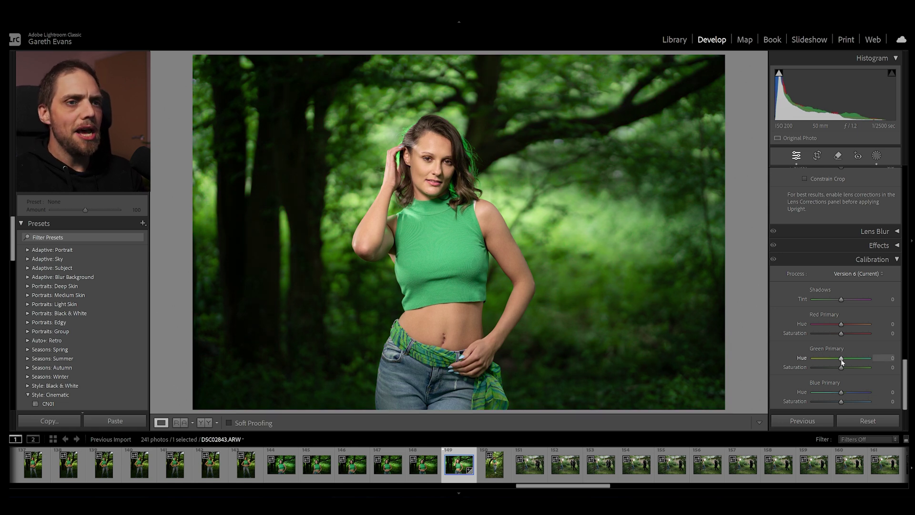
drag(841, 362, 836, 360)
drag(841, 325, 838, 329)
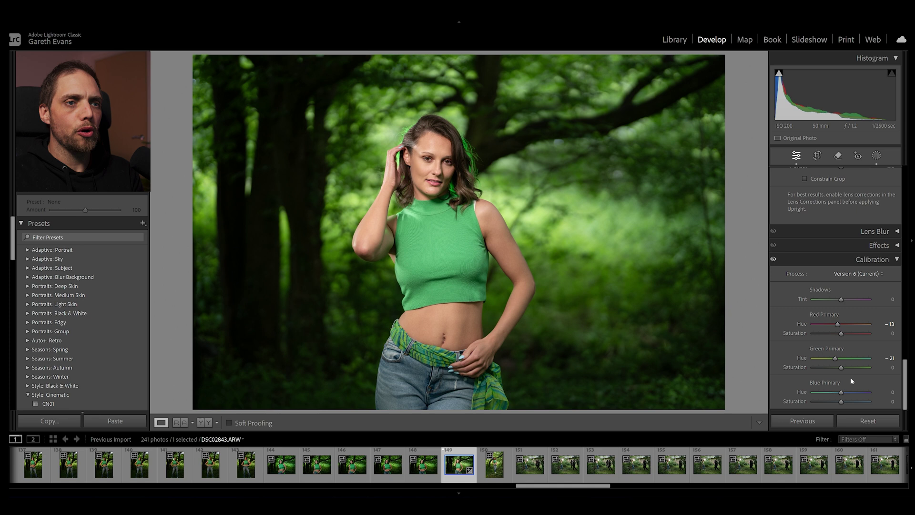
drag(840, 393, 838, 393)
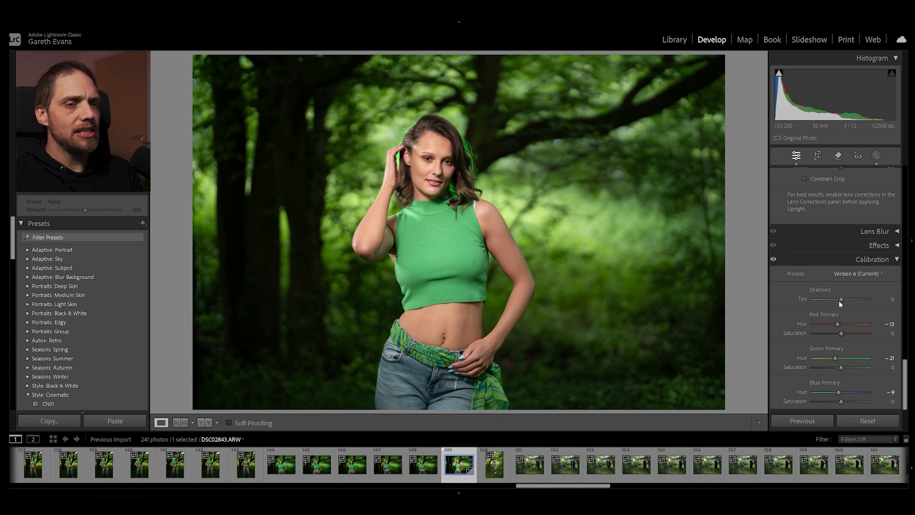
drag(834, 324, 827, 360)
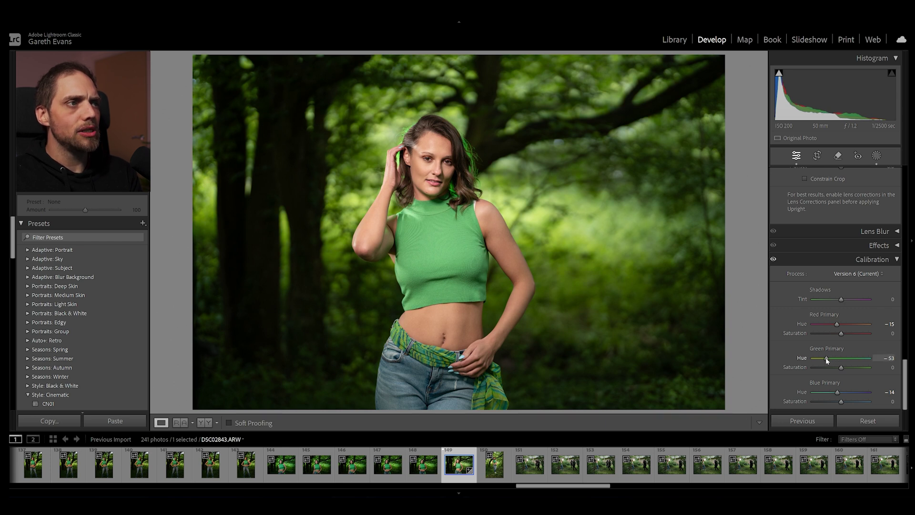
drag(825, 358, 826, 358)
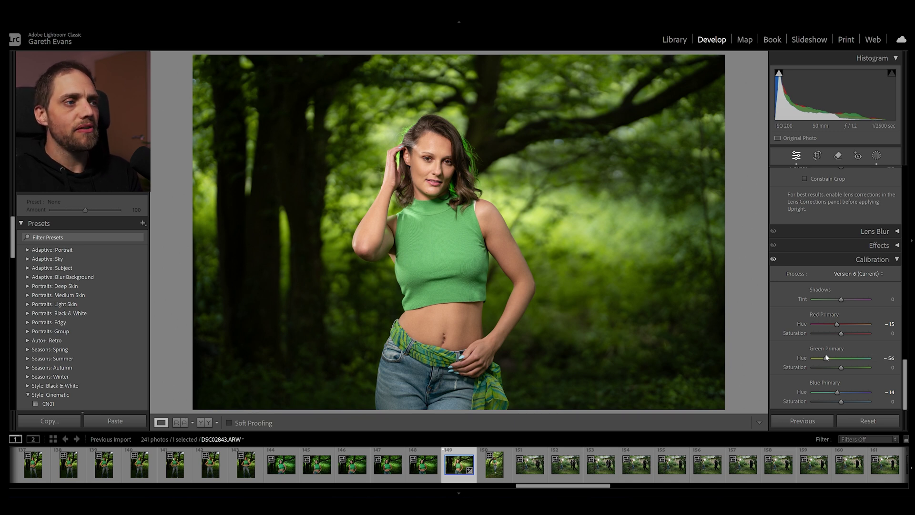
- Toggle the Calibration panel off and on to compare the portrait with and without it
click(773, 260)
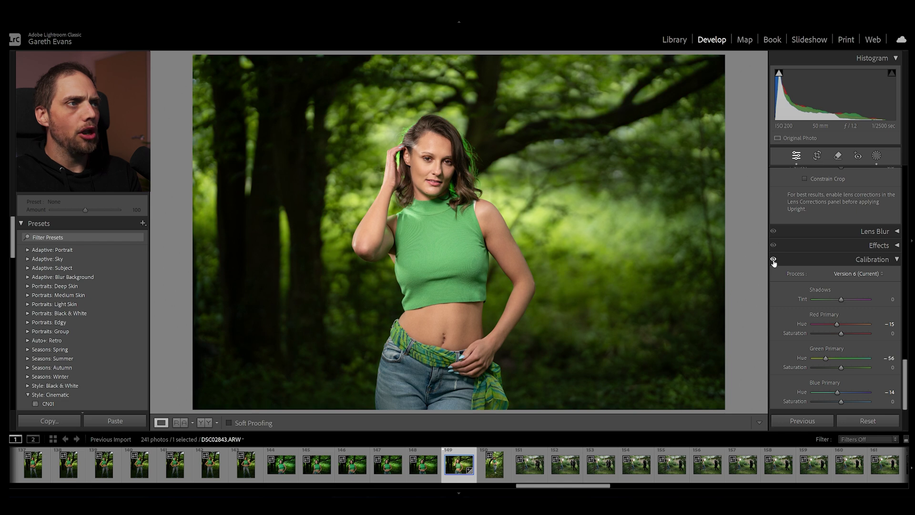
click(773, 260)
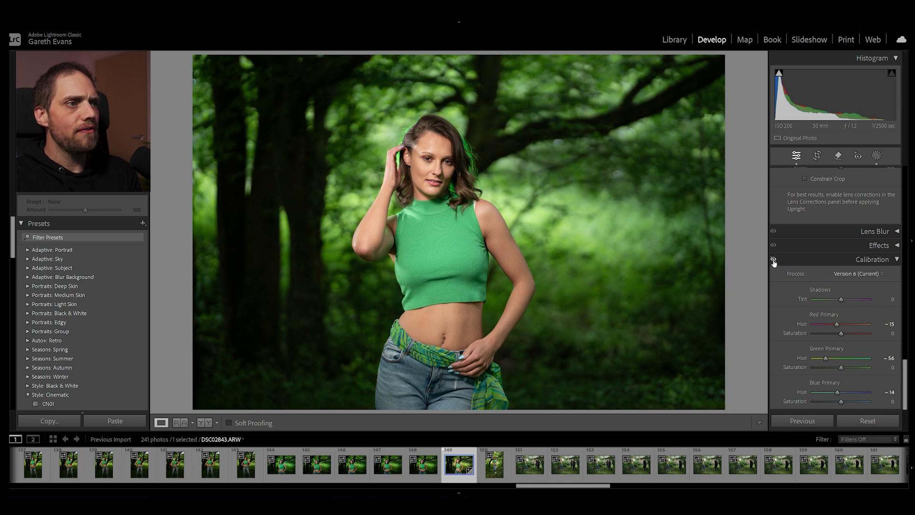
click(773, 260)
click(773, 260)
click(772, 260)
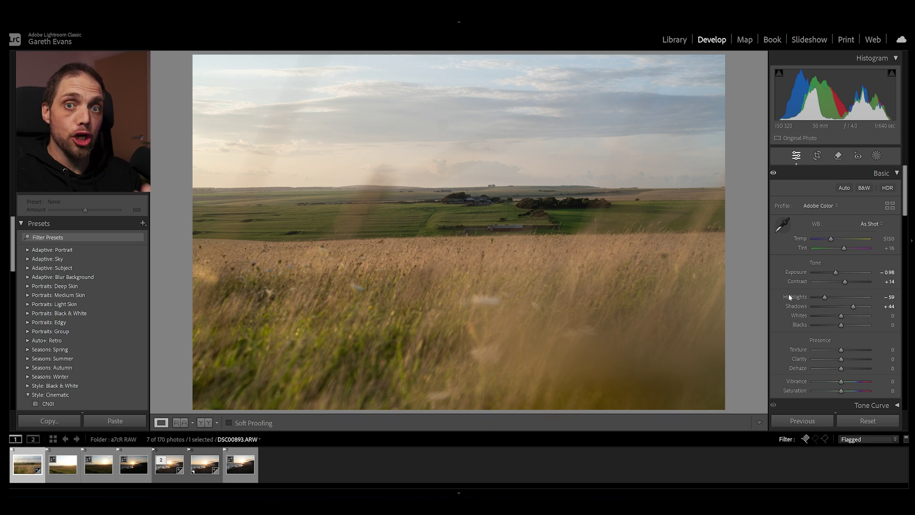
- On the grass landscape, set Red Primary Hue to +9 and Red Primary Saturation to +17
scroll(788, 293, down, 15)
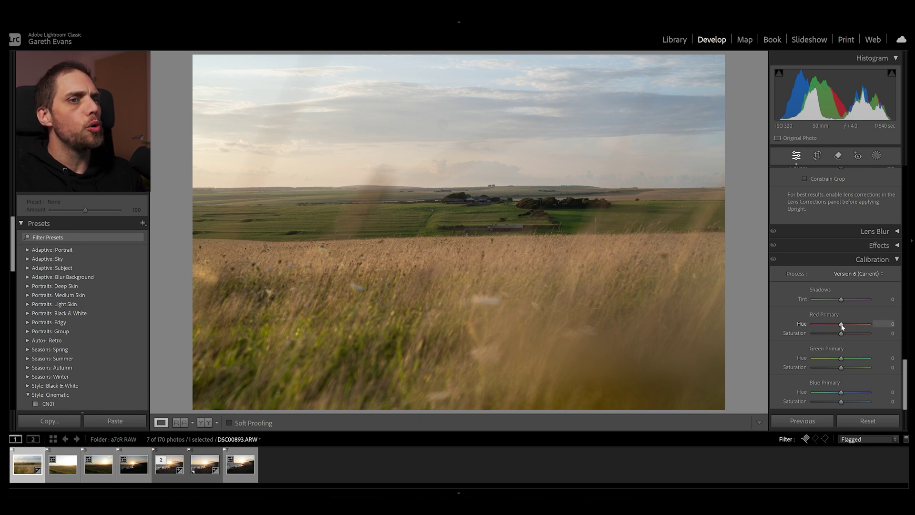
drag(842, 326, 832, 327)
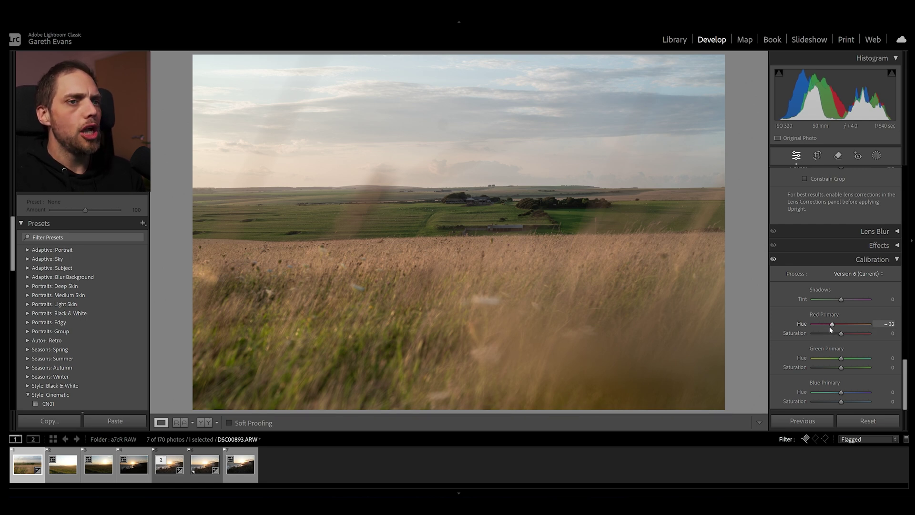
drag(830, 329, 843, 328)
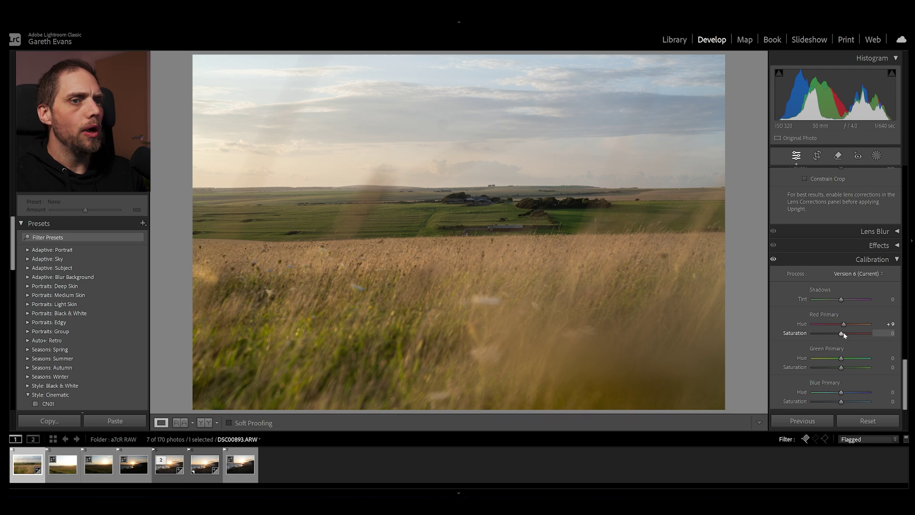
drag(842, 333, 845, 333)
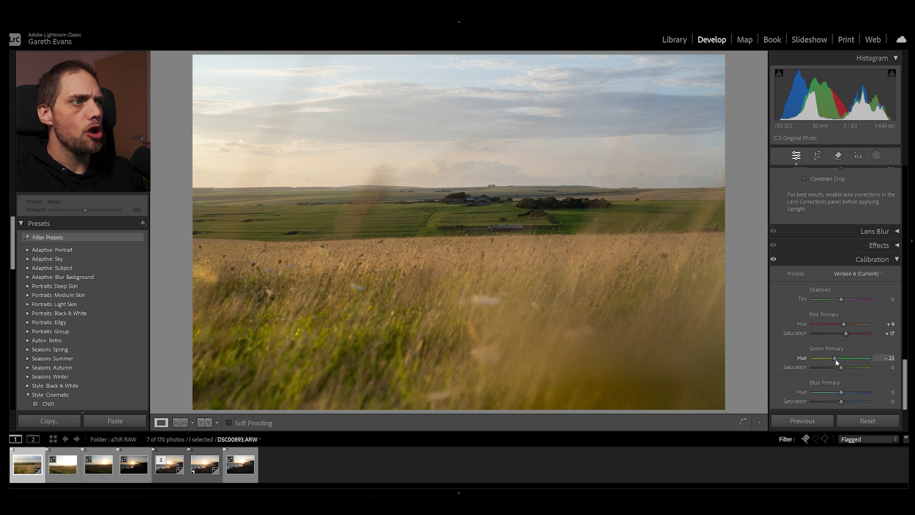
- Try Green Primary Hue -29, undo back to -23, then set Green Primary Saturation to -7
drag(837, 362, 835, 362)
key(ctrl+z)
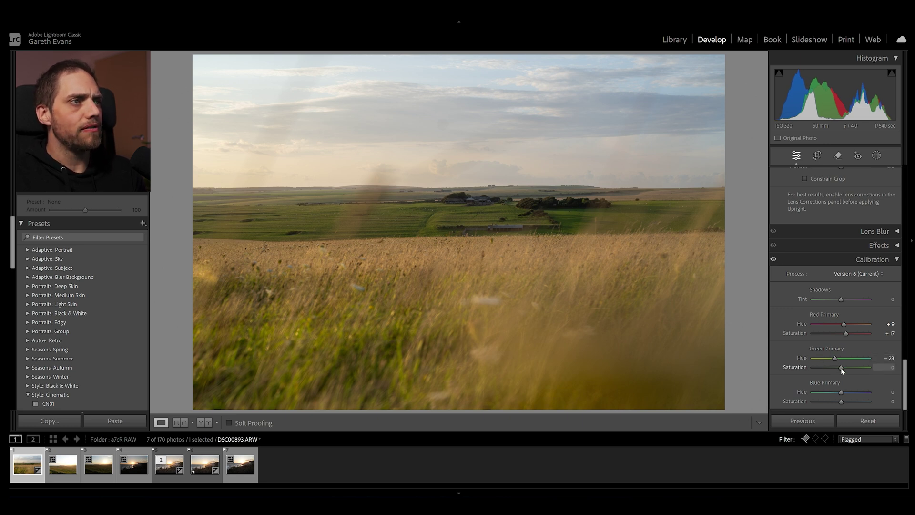
drag(841, 368, 838, 368)
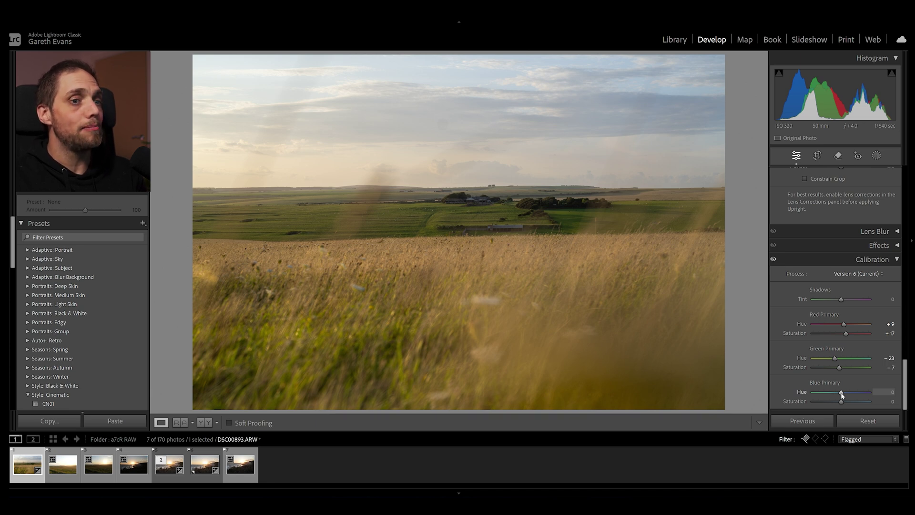
- Swing Blue Primary Hue toward -100, then settle it at -39 for golden grass
drag(841, 394, 838, 395)
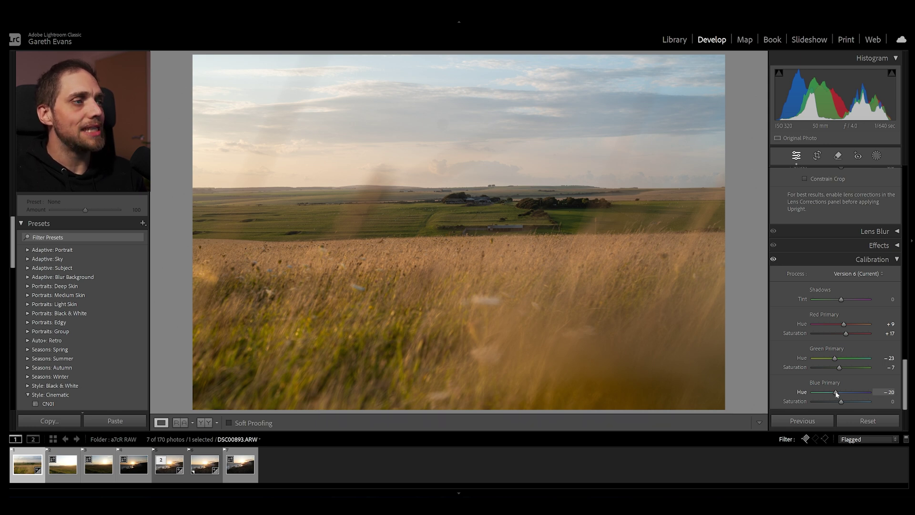
drag(836, 393, 808, 397)
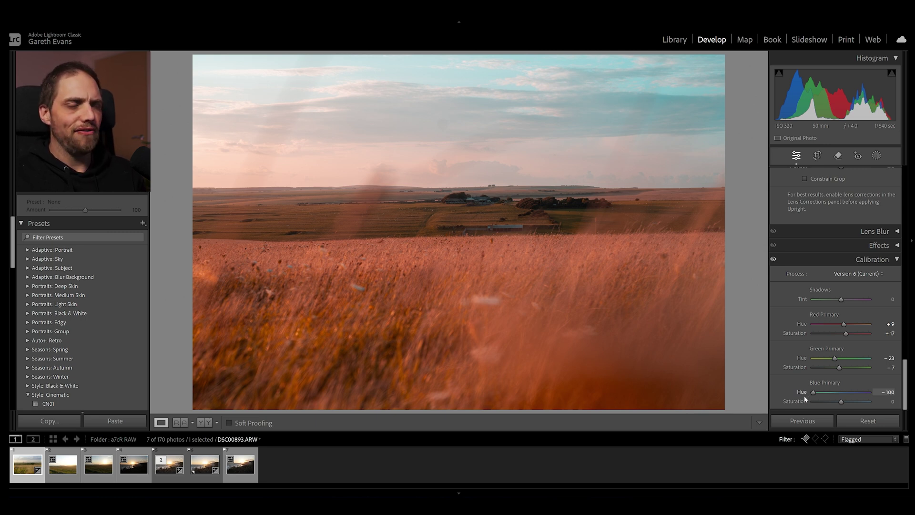
drag(816, 397, 830, 398)
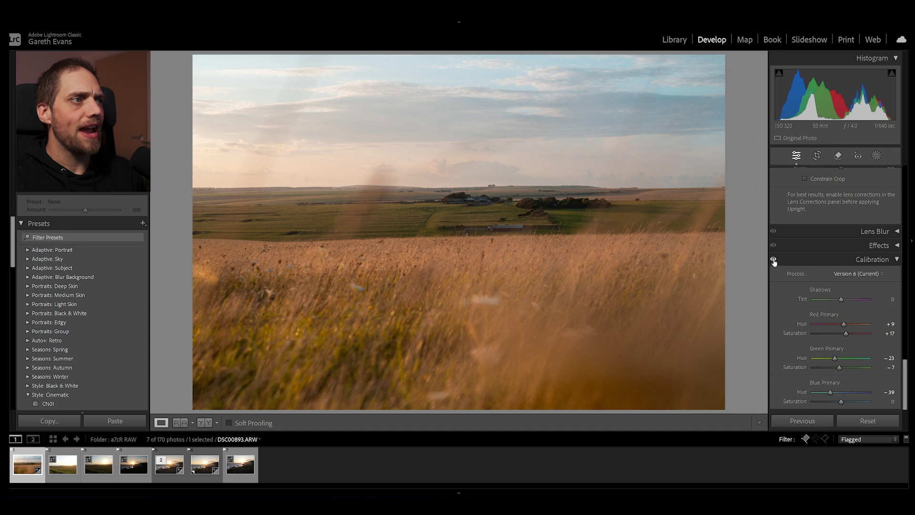
click(773, 260)
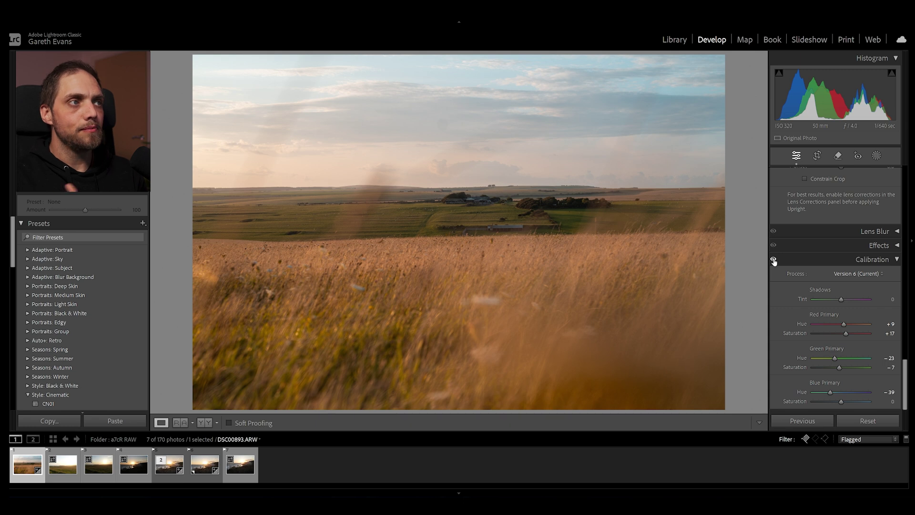
click(773, 260)
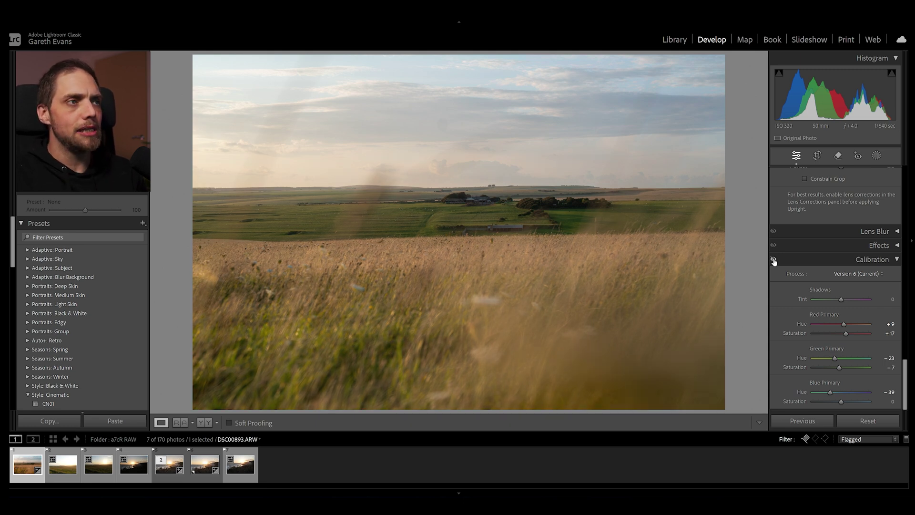